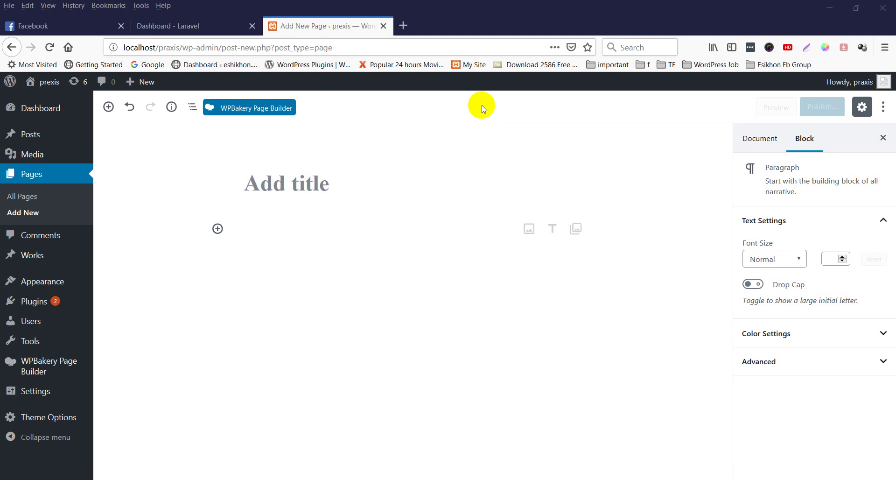
left_click(195, 23)
left_click(293, 21)
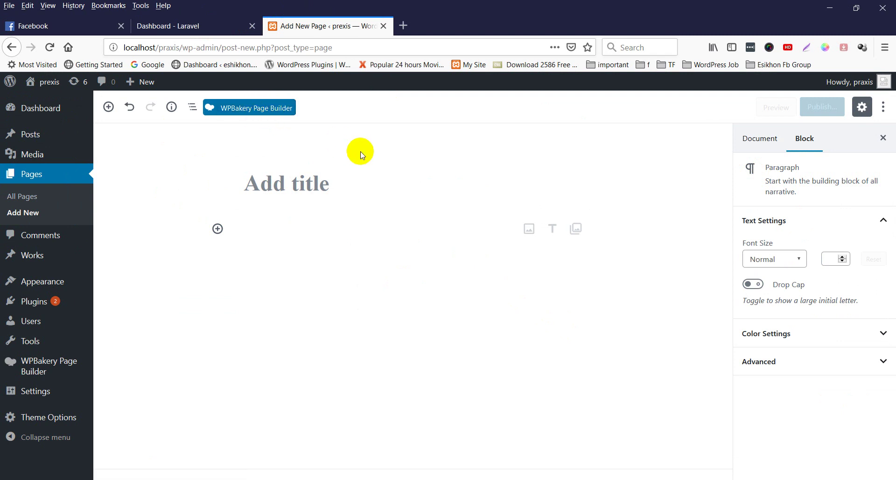
left_click(31, 211)
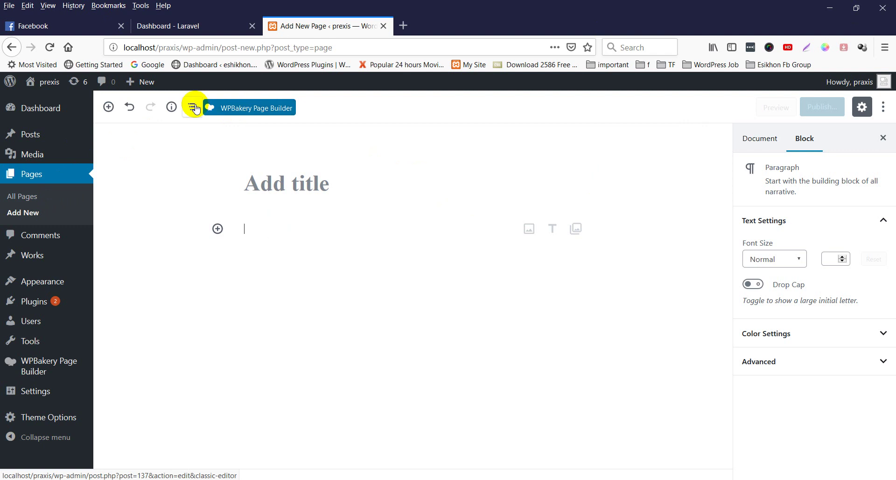
left_click(237, 105)
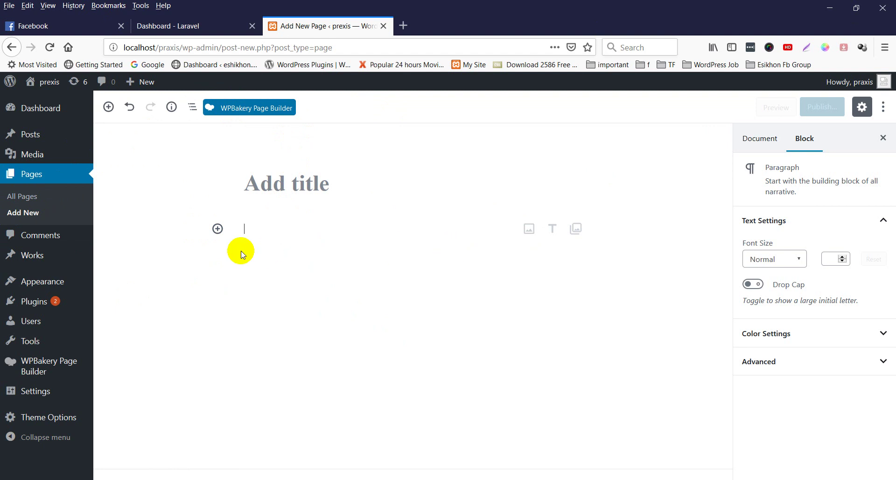
Open the block inserter below the page title and look through the available blocks and block categories.
left_click(217, 228)
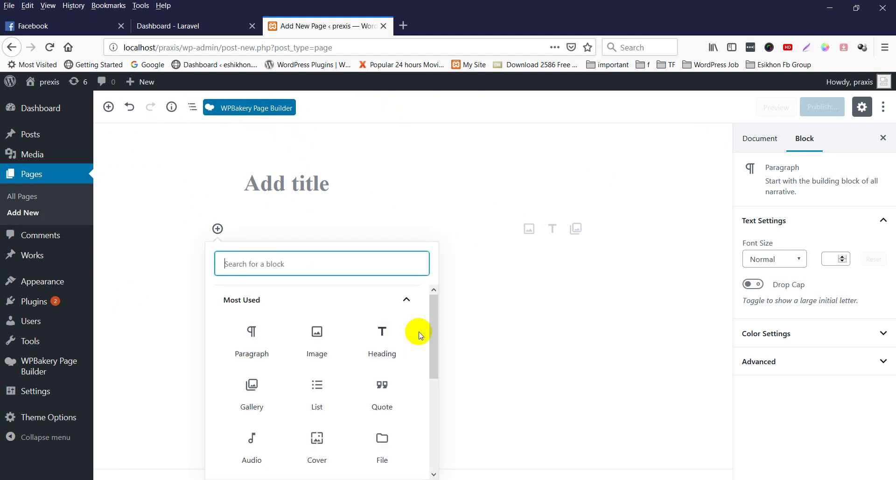
left_click_drag(434, 319, 426, 336)
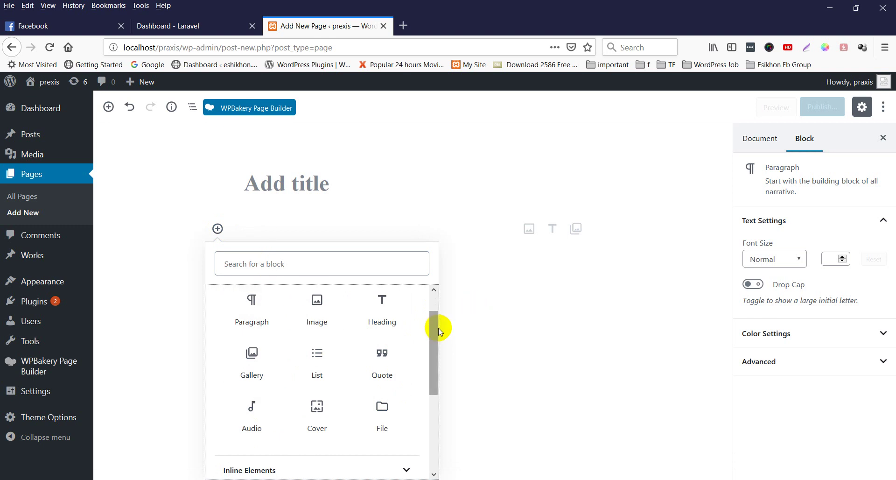
left_click_drag(436, 327, 436, 390)
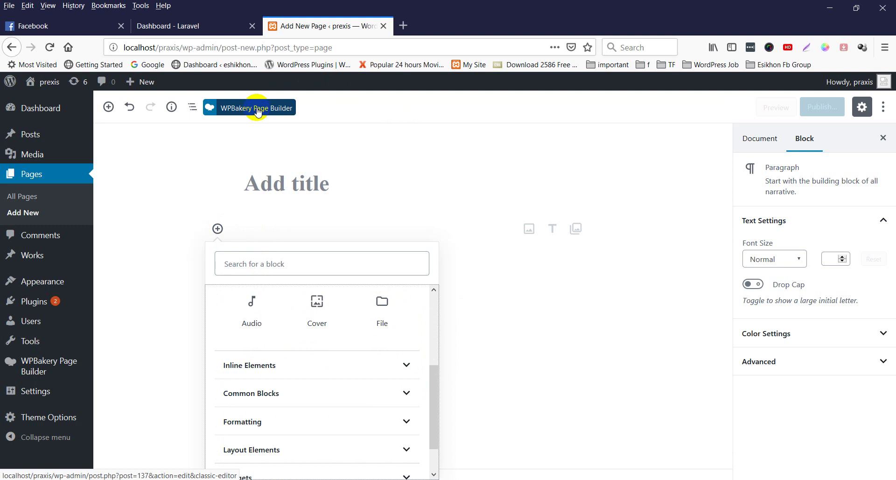
left_click_drag(434, 408, 436, 332)
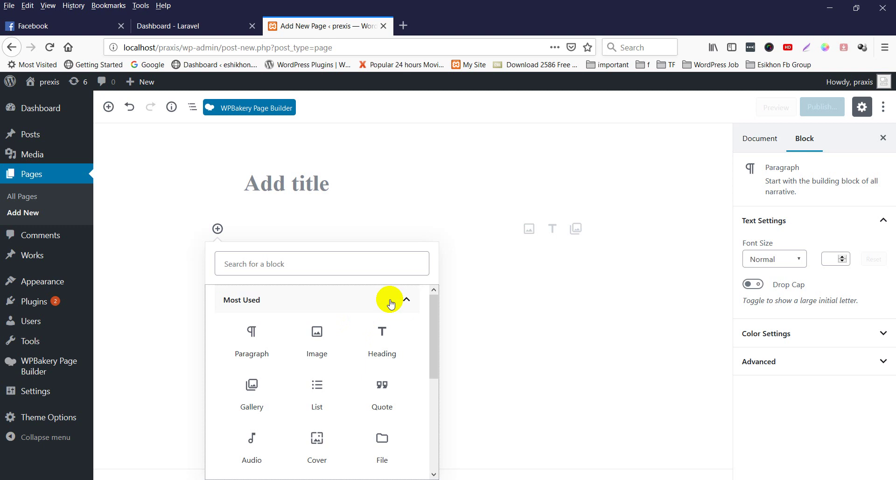
left_click(404, 26)
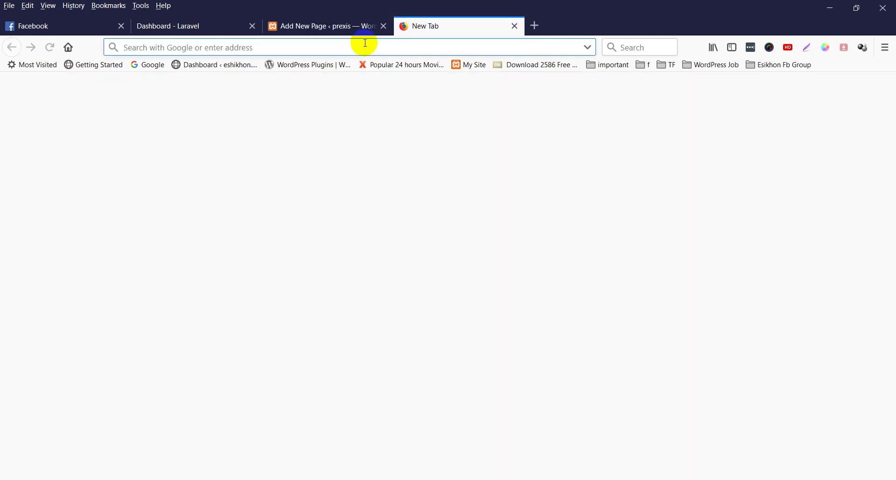
left_click(365, 29)
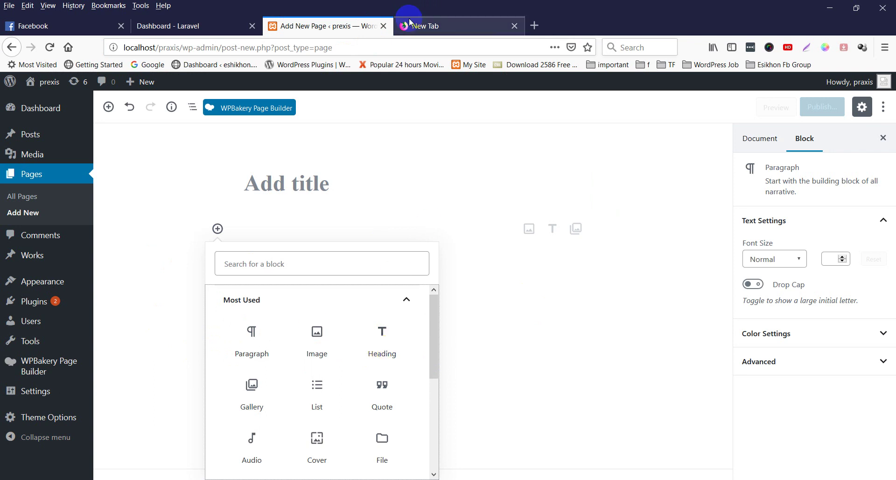
left_click(423, 26)
left_click(300, 26)
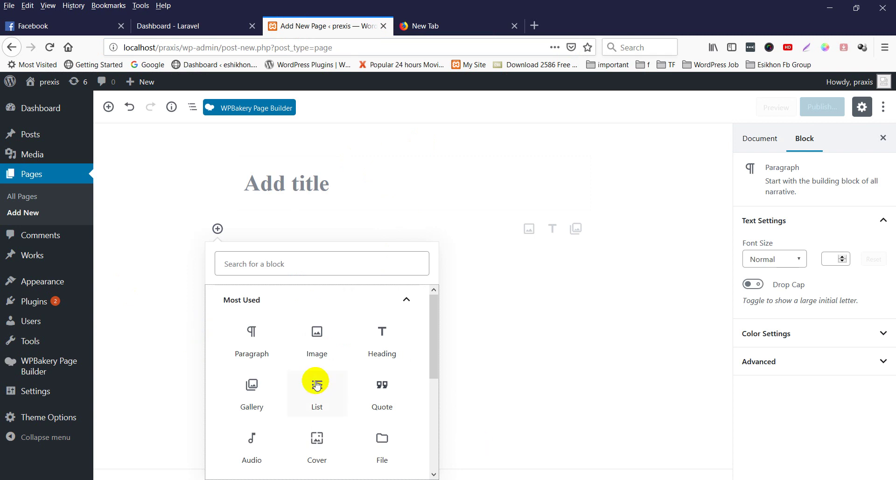
Add a Cover block to the page and upload favicon.png from the praxis-html img folder as its image.
scroll(315, 380, "down", 3)
scroll(317, 416, "down", 3)
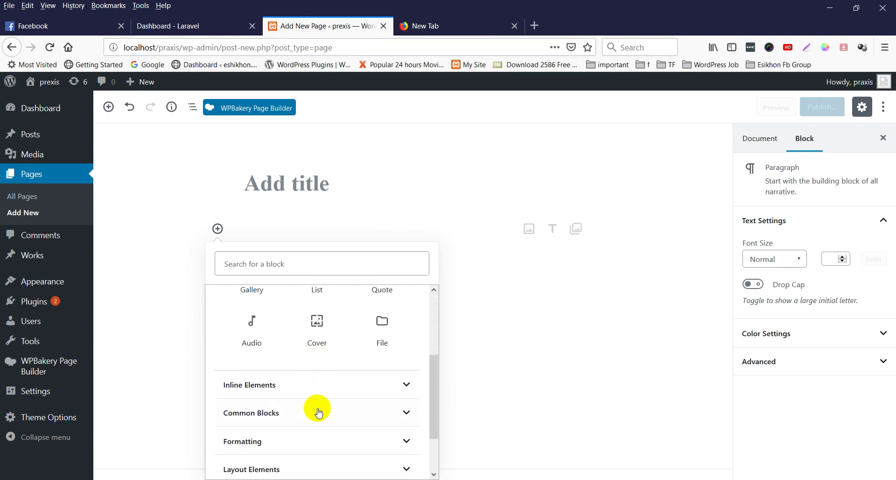
left_click(320, 316)
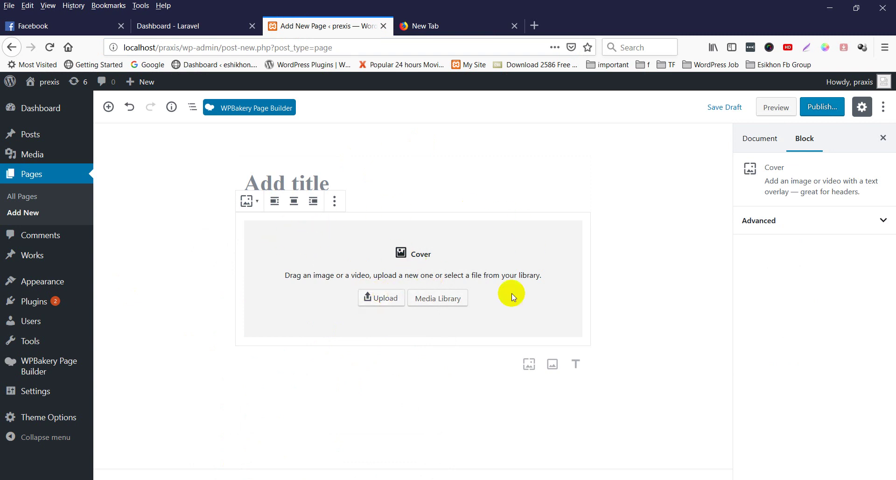
left_click(397, 298)
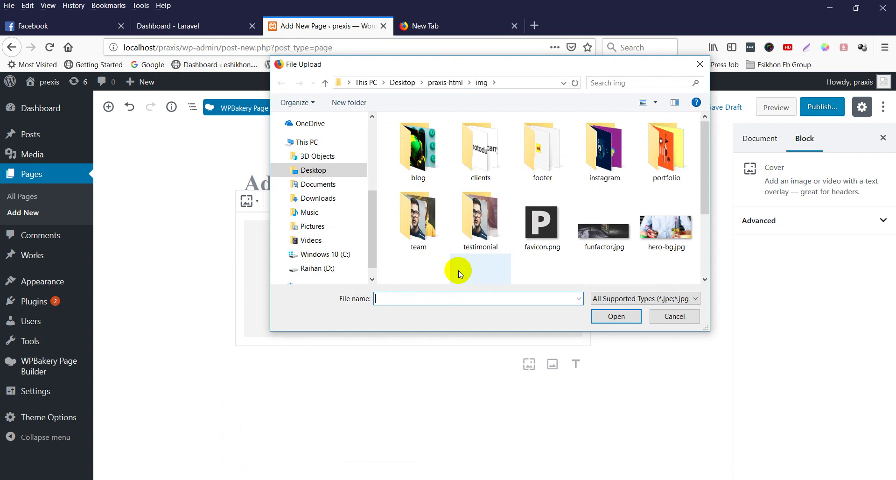
double_click(540, 225)
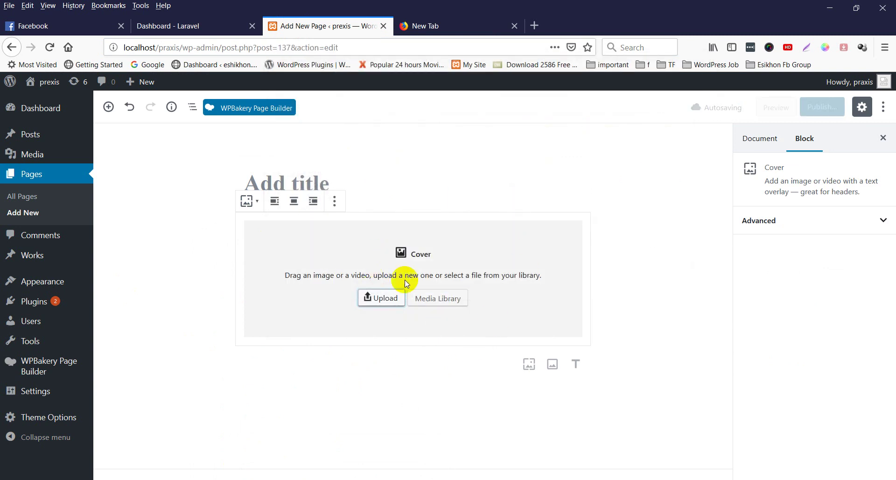
Enter "title" as the title text on the cover image.
scroll(462, 348, "down", 2)
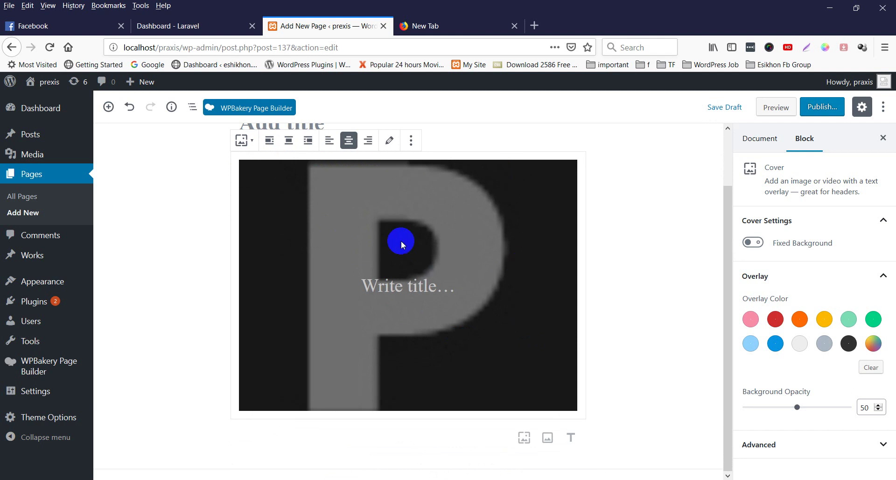
left_click(386, 282)
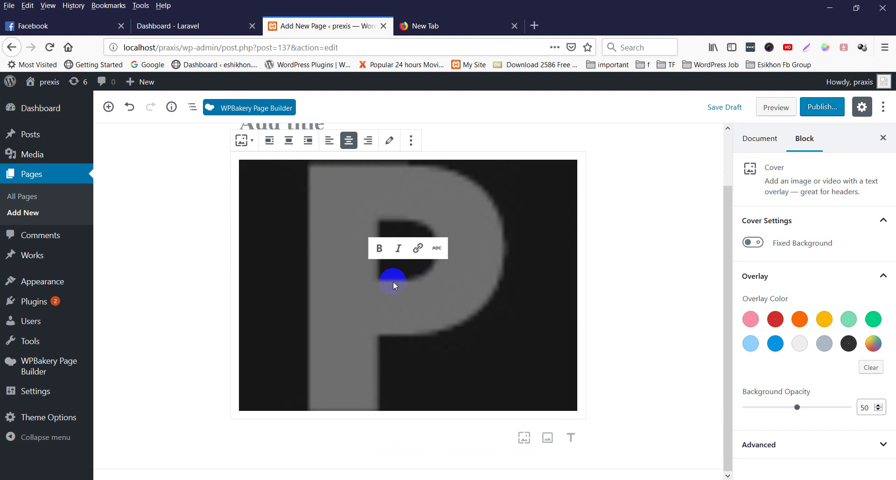
type("titl")
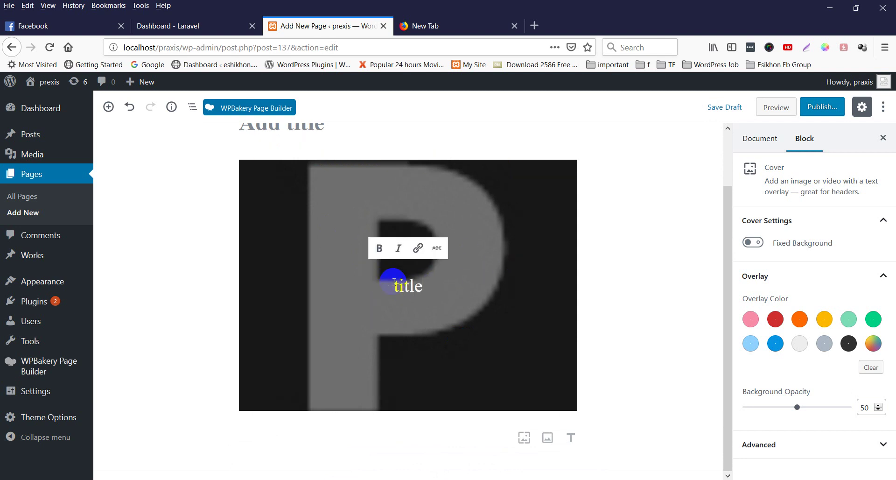
type("e")
Try orange and yellow overlay colors on the cover, then set the overlay color to the darker blue swatch.
left_click(799, 318)
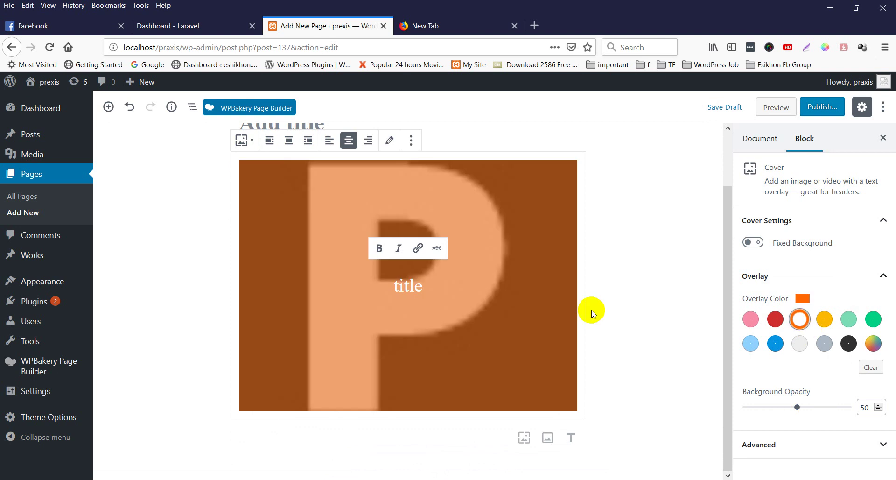
left_click(825, 319)
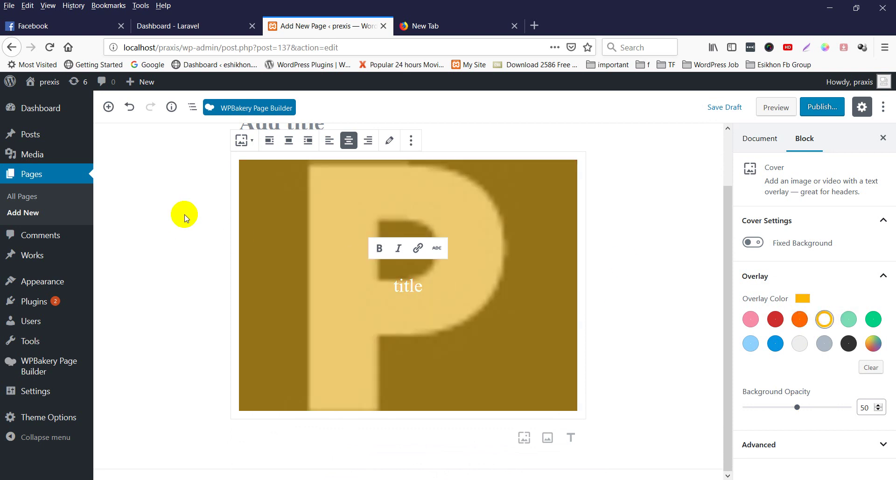
scroll(513, 248, "up", 2)
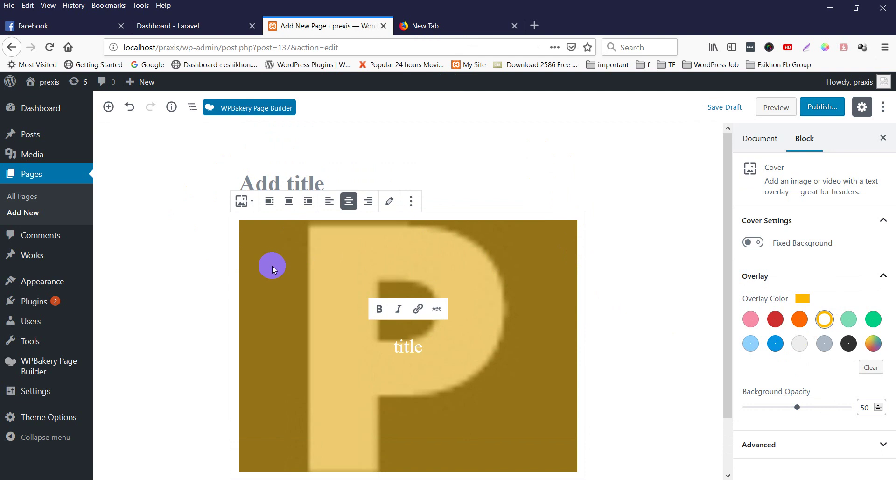
left_click(778, 337)
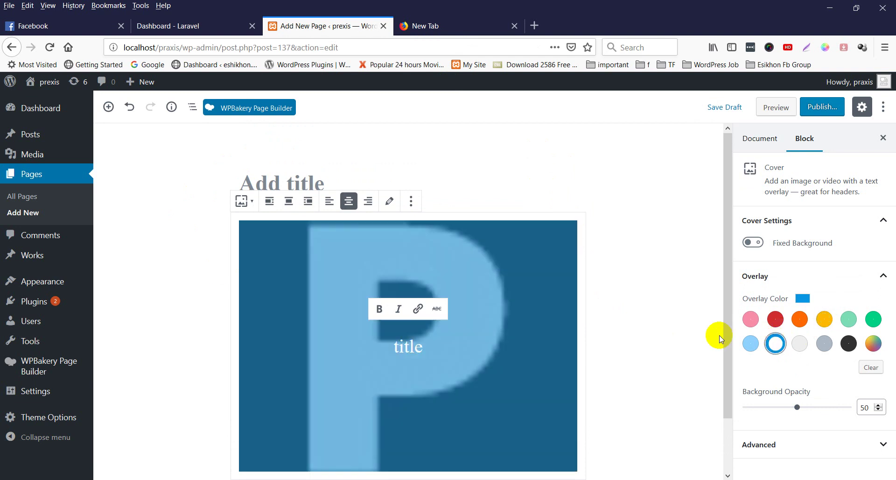
Publish the page and open the published page in a new browser tab.
left_click(823, 107)
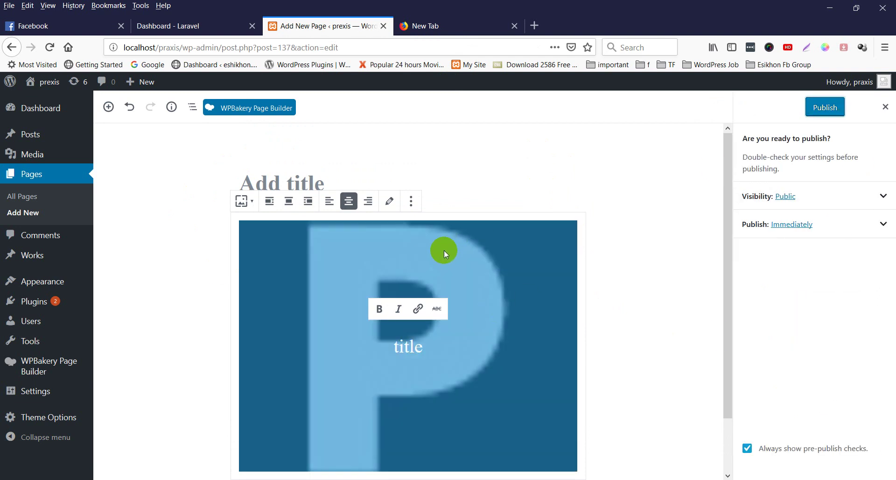
left_click(825, 107)
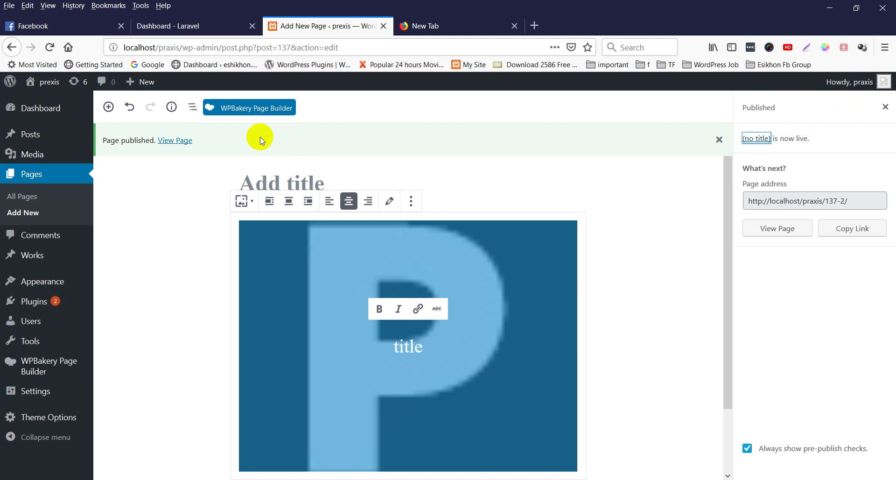
right_click(198, 140)
left_click(219, 146)
Examine the cover image and its title text on the published page.
left_click(368, 26)
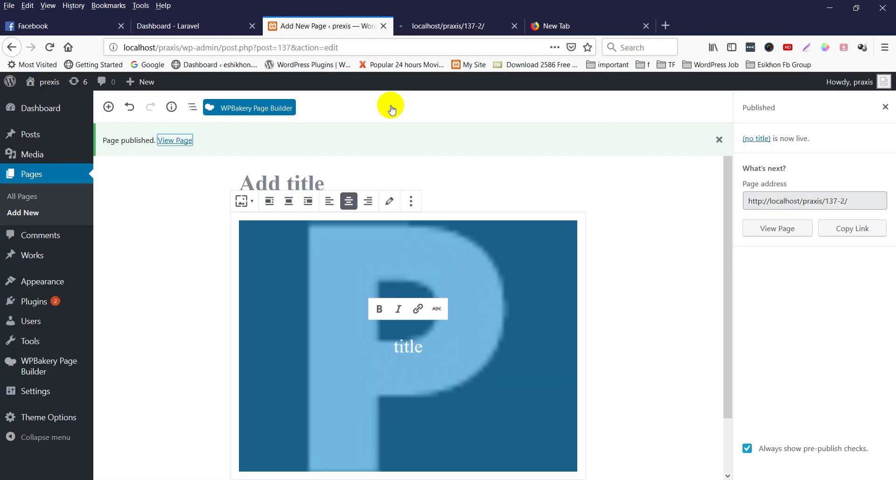
left_click(464, 26)
left_click(366, 26)
scroll(556, 288, "down", 2)
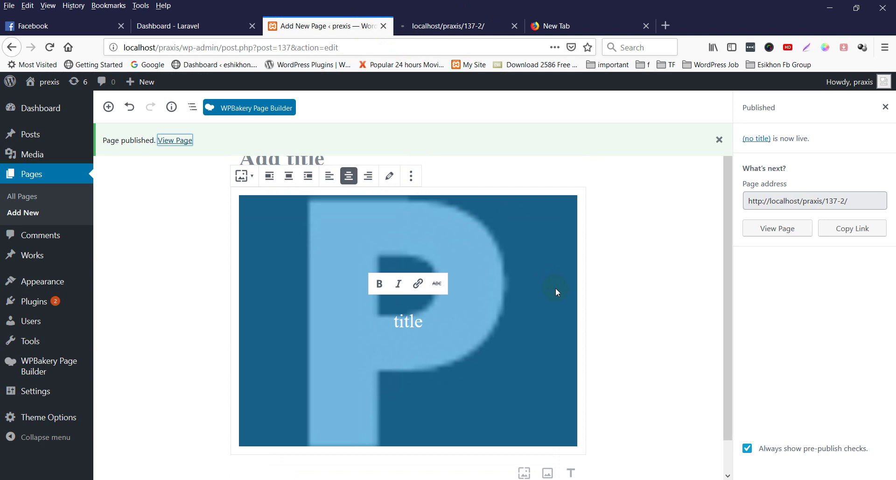
left_click(402, 257)
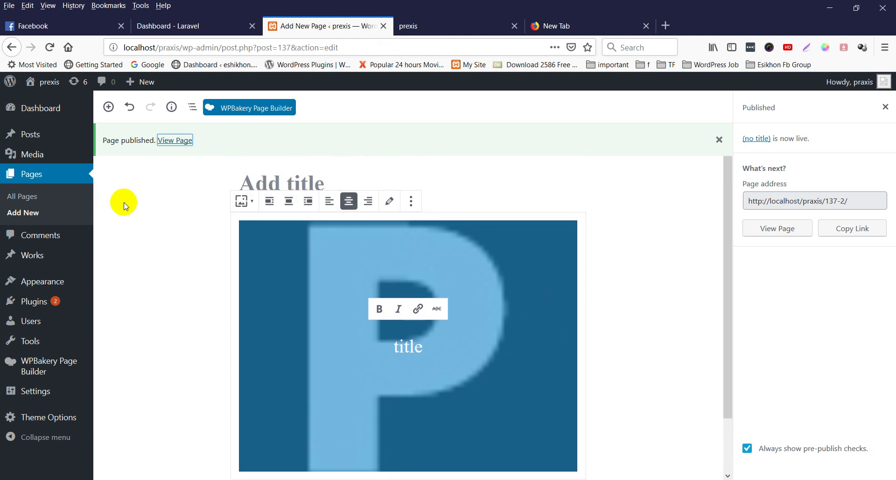
left_click(407, 28)
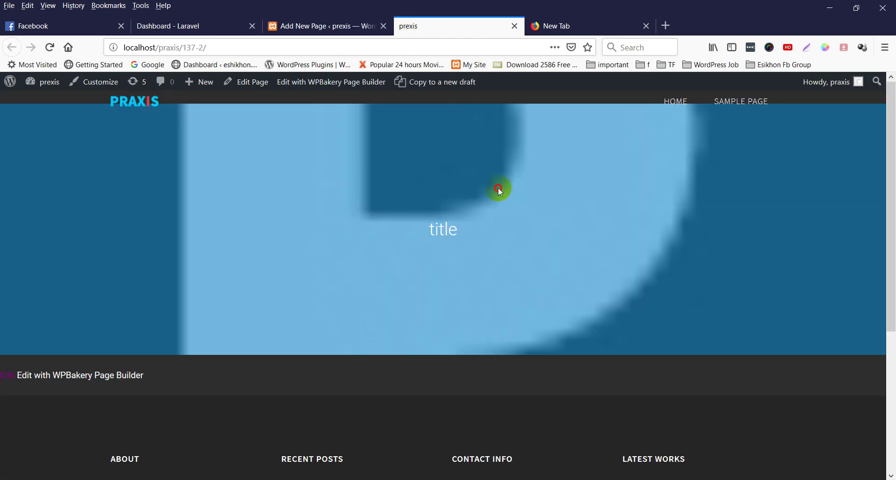
left_click_drag(561, 254, 390, 245)
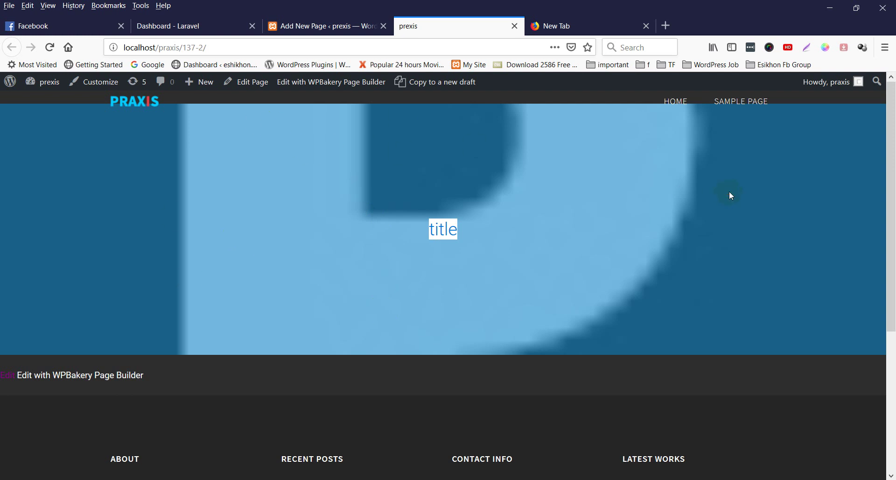
Return to the page editor and remove the Cover block from the page.
left_click(346, 23)
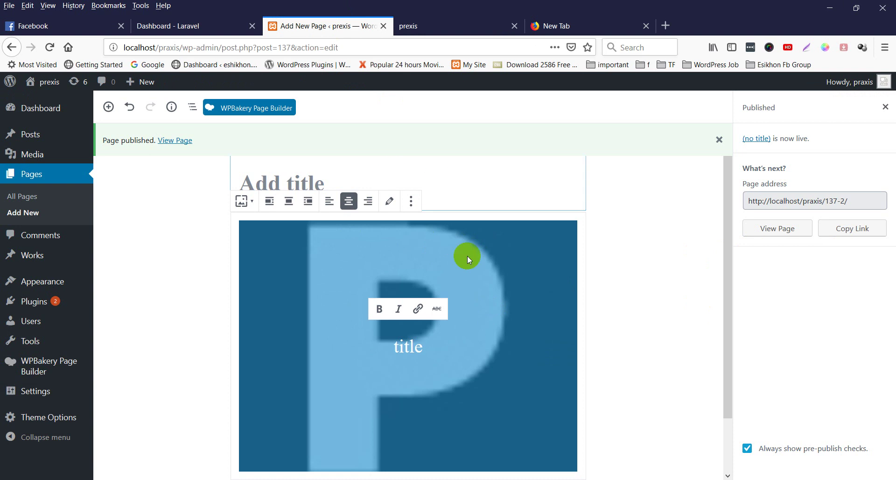
left_click(410, 346)
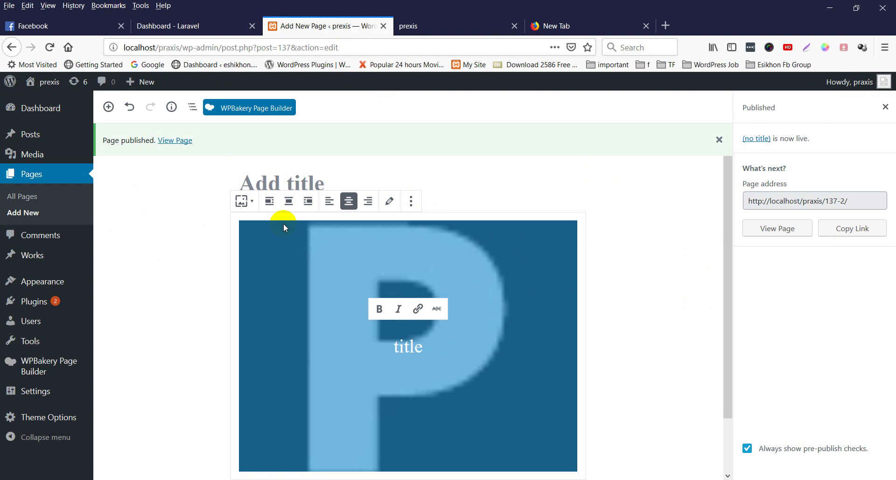
left_click(410, 201)
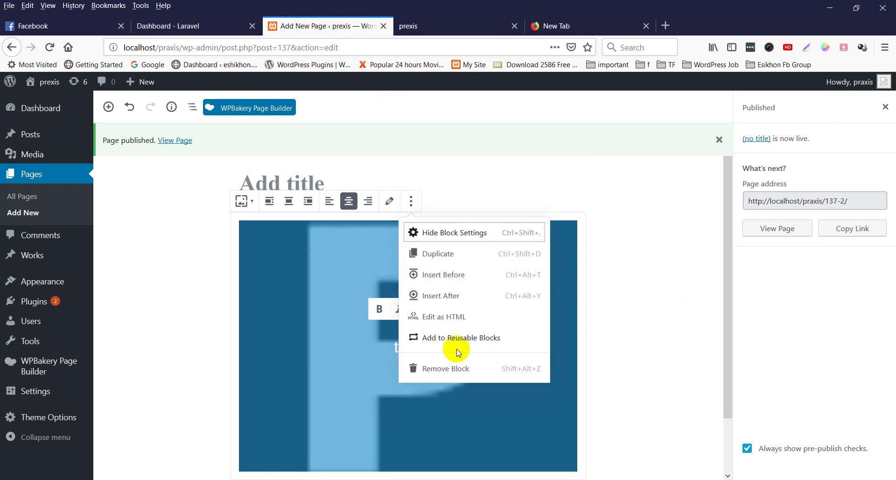
left_click(435, 370)
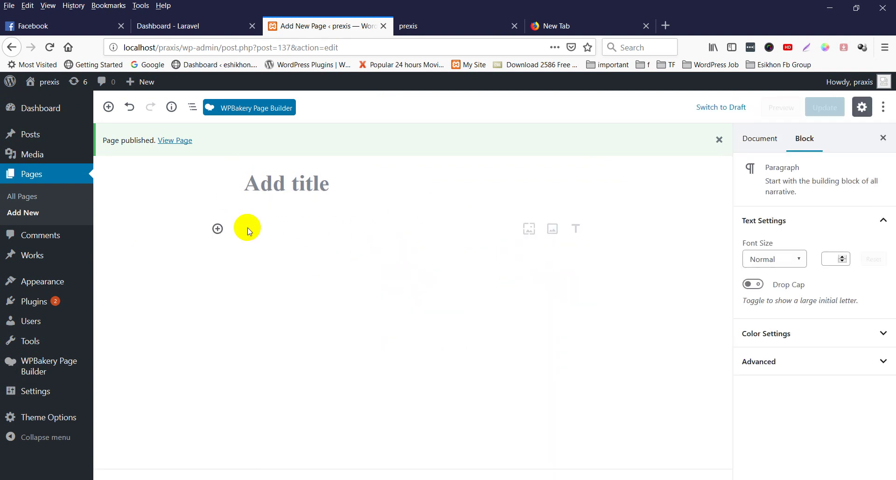
Open the block inserter below the page title and examine the Most Used blocks and the block categories listed beneath them.
left_click(218, 228)
left_click(434, 340)
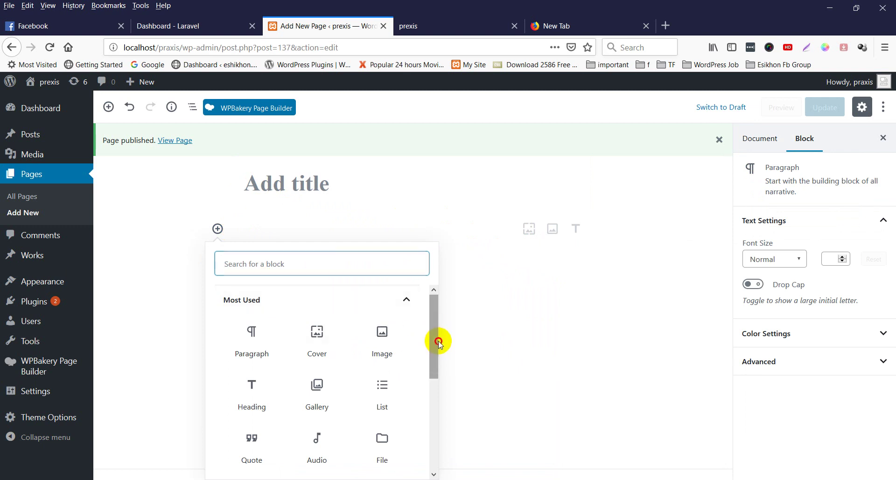
scroll(420, 341, "down", 1)
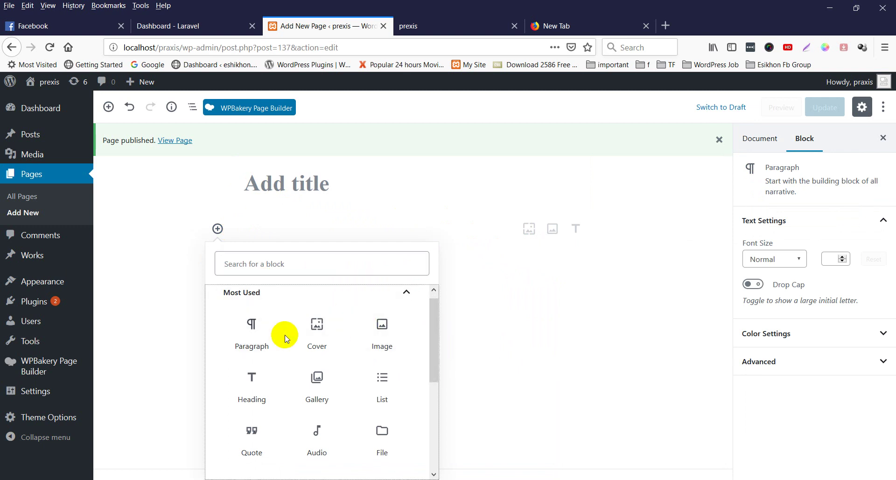
left_click_drag(436, 345, 386, 376)
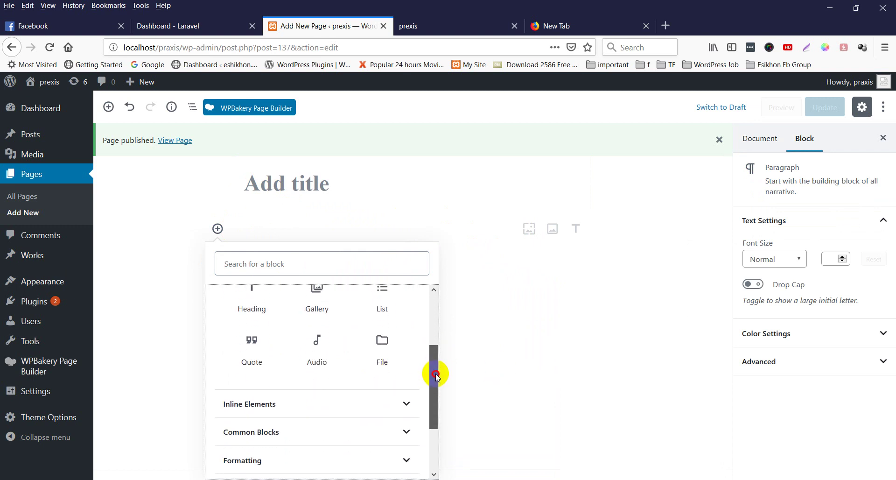
left_click_drag(434, 370, 437, 327)
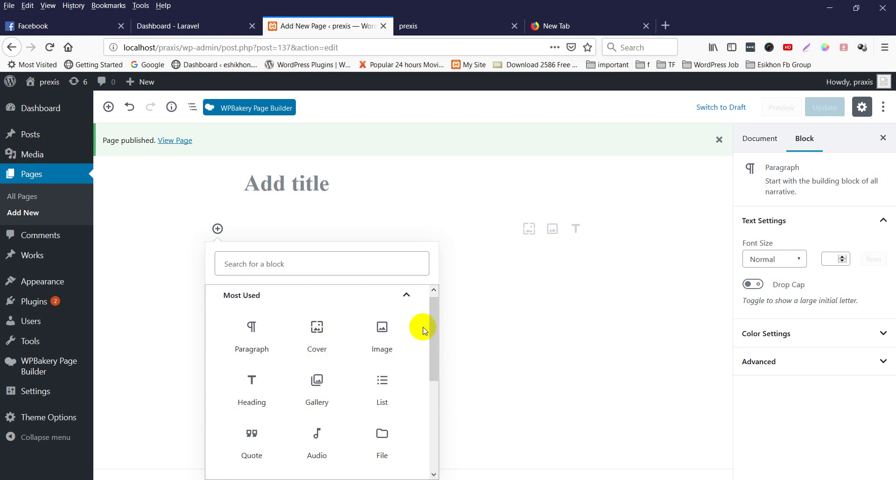
left_click_drag(433, 334, 439, 387)
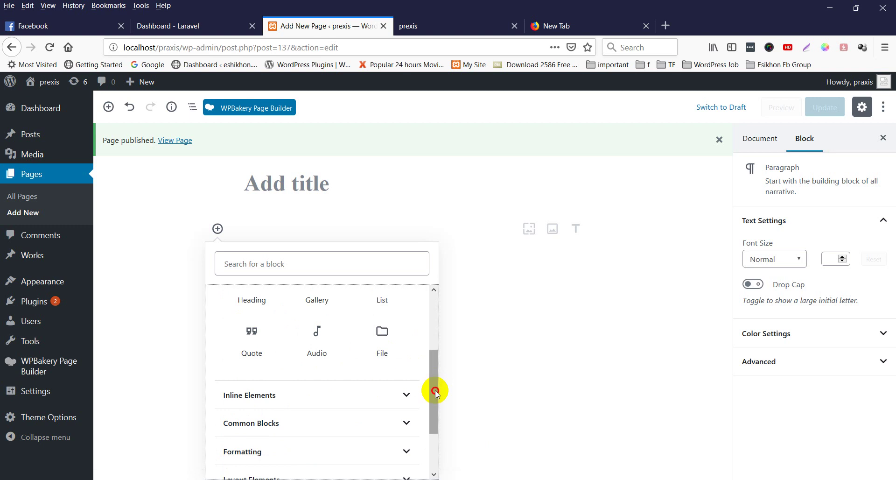
left_click_drag(434, 390, 433, 335)
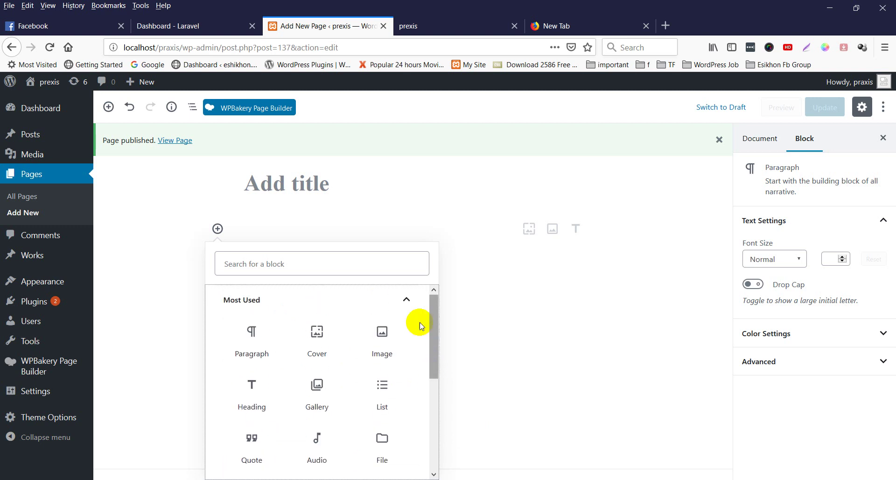
Collapse the Most Used category to view the list of block categories, then close the block inserter without adding a block.
left_click(229, 262)
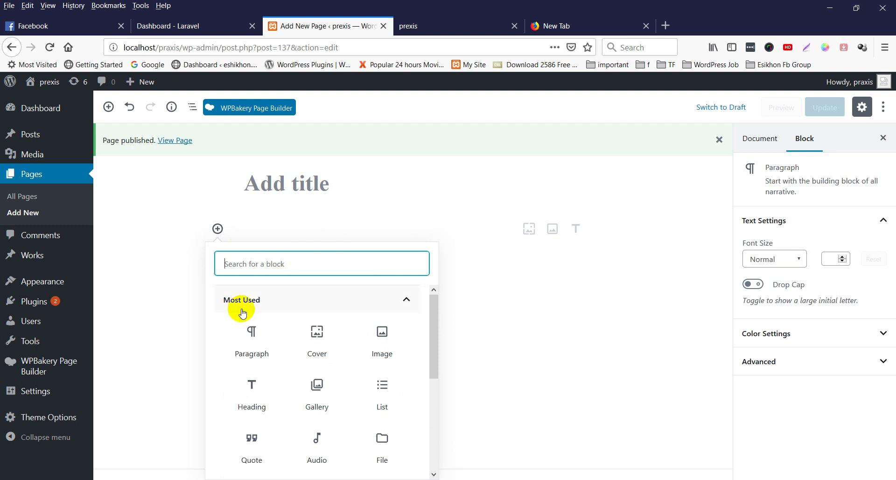
left_click(410, 300)
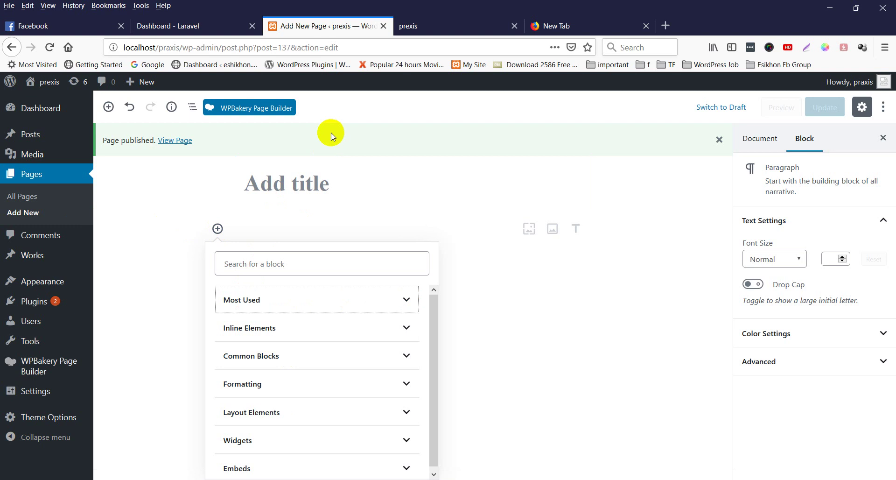
left_click(403, 142)
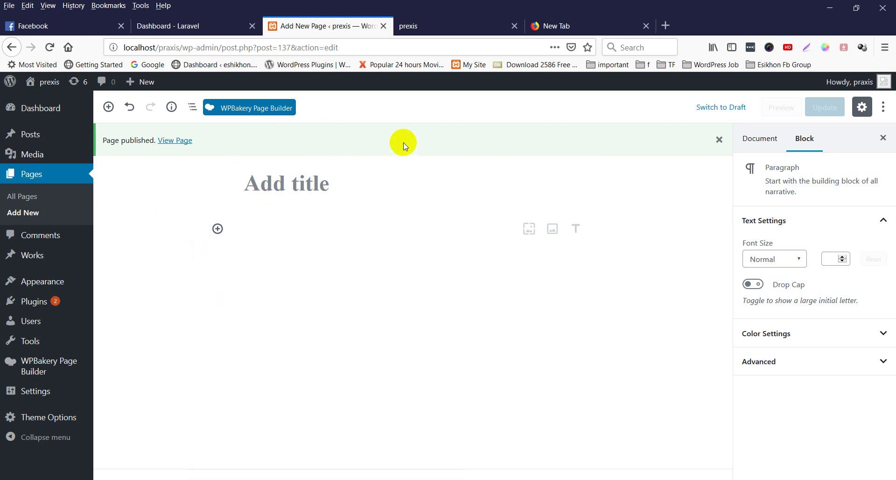